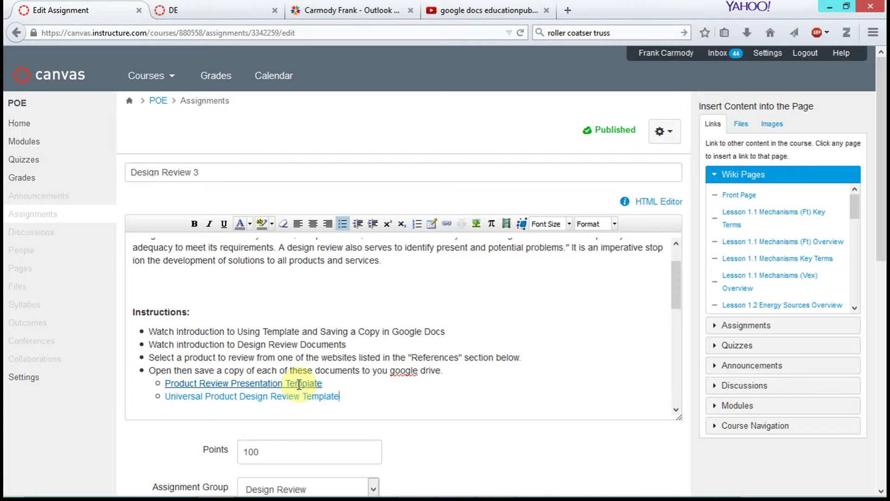
Open the Product Review Presentation Template link from the Canvas assignment and view its new tab.
{"action": "left_click", "coordinate": [297, 384], "text": "ctrl"}
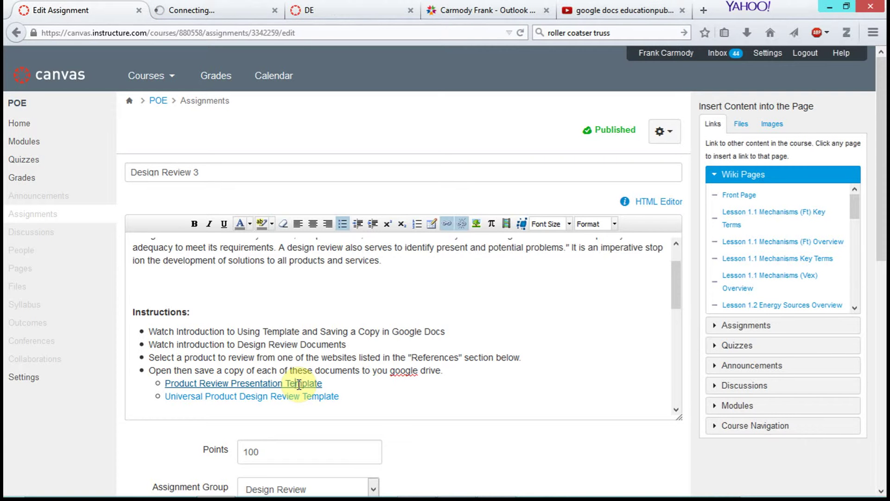
{"action": "left_click", "coordinate": [205, 12]}
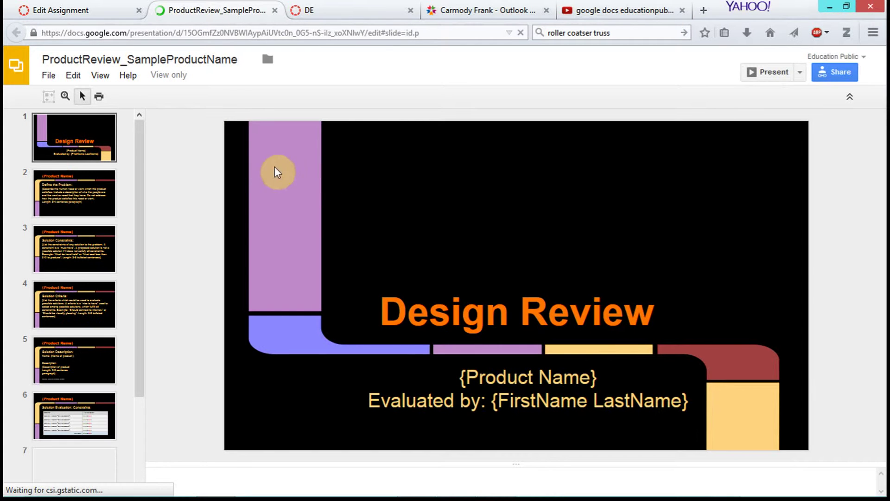
Preview the Design Review template slides from slide 1, then bring up the File menu.
{"action": "left_click", "coordinate": [85, 140]}
{"action": "key", "text": "Down"}
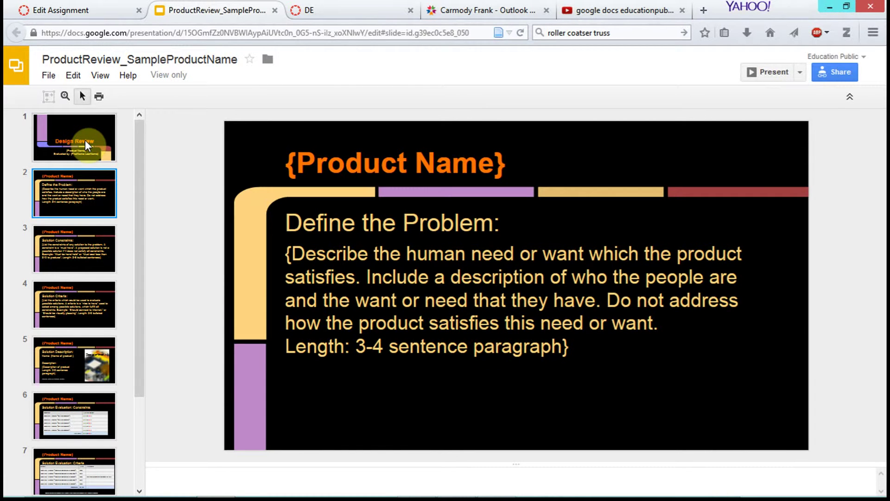
{"action": "key", "text": "Down"}
{"action": "key", "text": "Down"}
{"action": "key", "text": "Down"}
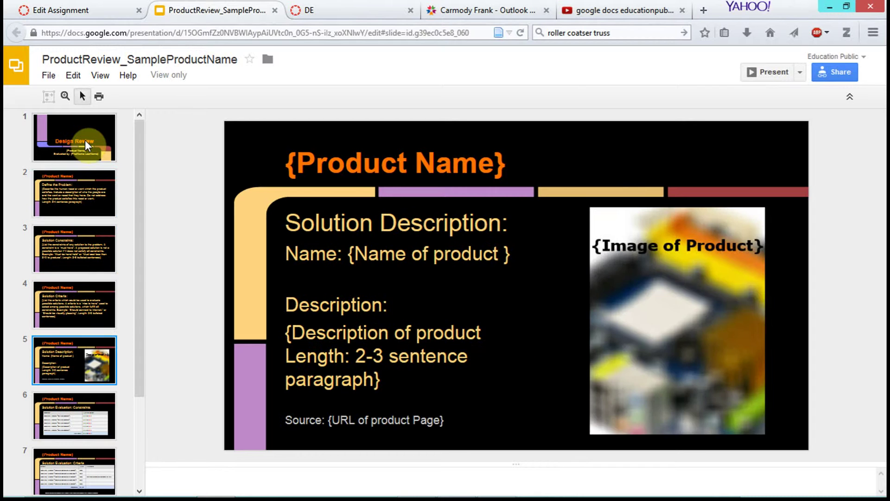
{"action": "key", "text": "Down"}
{"action": "key", "text": "Down"}
{"action": "key", "text": "Down"}
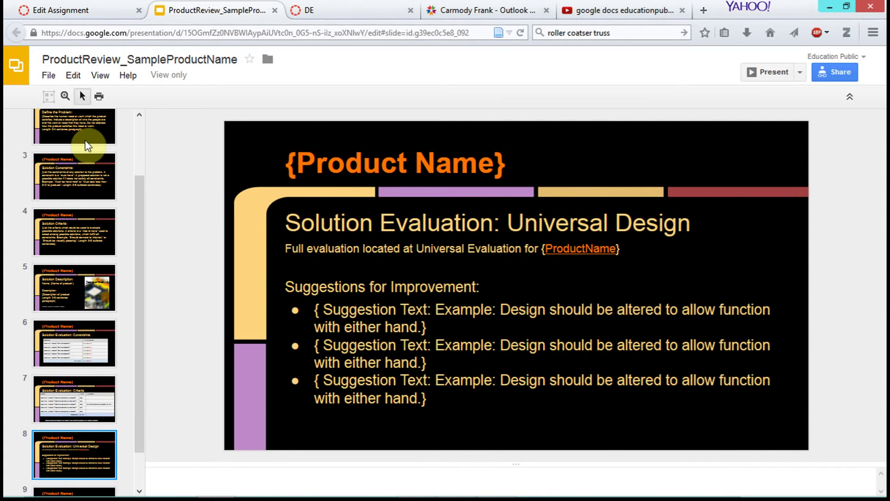
{"action": "key", "text": "Up"}
{"action": "key", "text": "Up"}
{"action": "key", "text": "Up"}
{"action": "key", "text": "Up"}
{"action": "key", "text": "Up"}
{"action": "key", "text": "Up"}
{"action": "key", "text": "Up"}
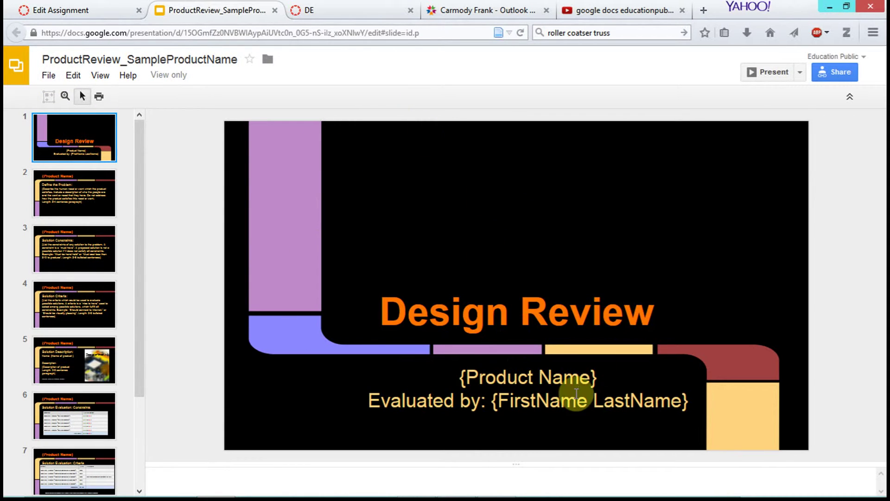
{"action": "left_click", "coordinate": [47, 76]}
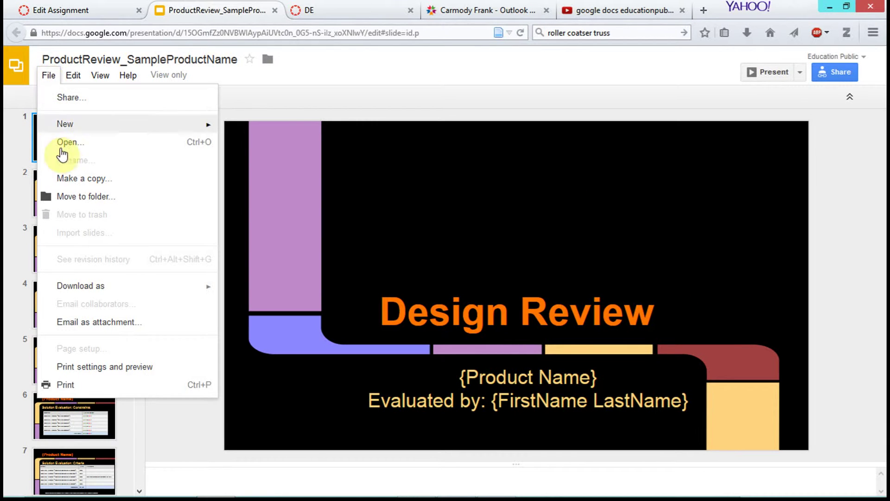
Start a copy of the deck and strip the 'Copy of' prefix from its name.
{"action": "left_click", "coordinate": [86, 183]}
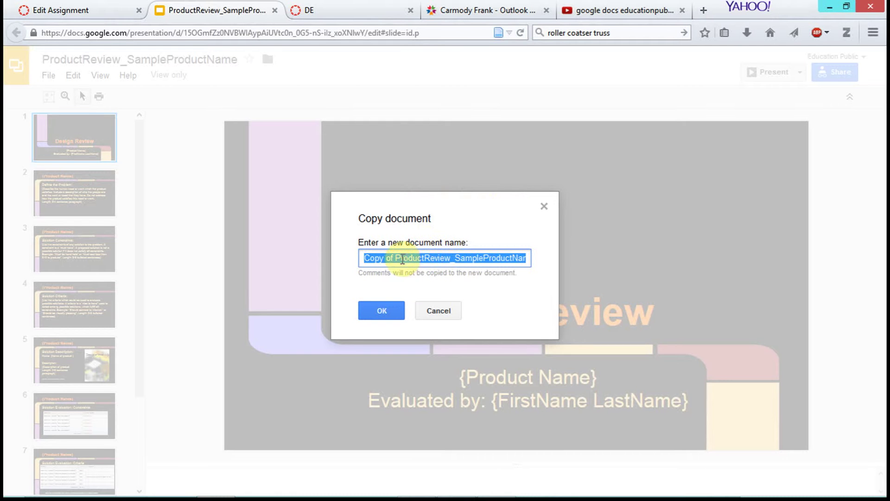
{"action": "left_click", "coordinate": [450, 257]}
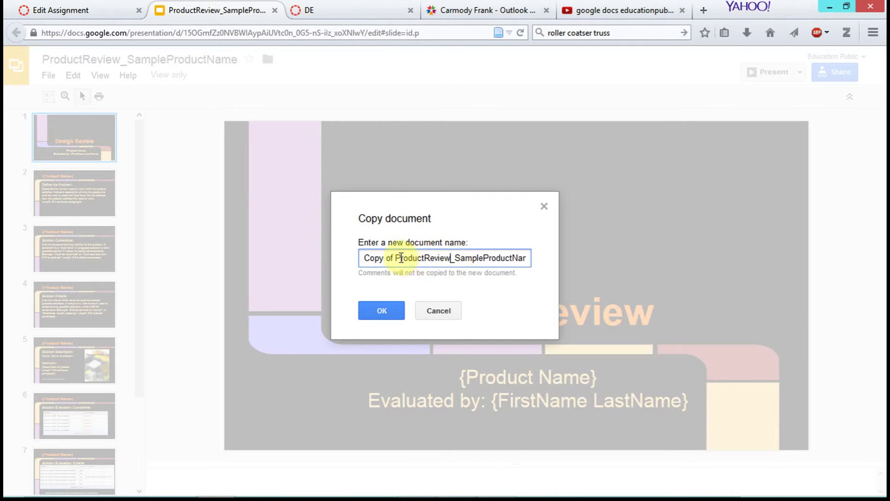
{"action": "left_click_drag", "start_coordinate": [361, 258], "coordinate": [513, 257]}
{"action": "key", "text": "BackSpace"}
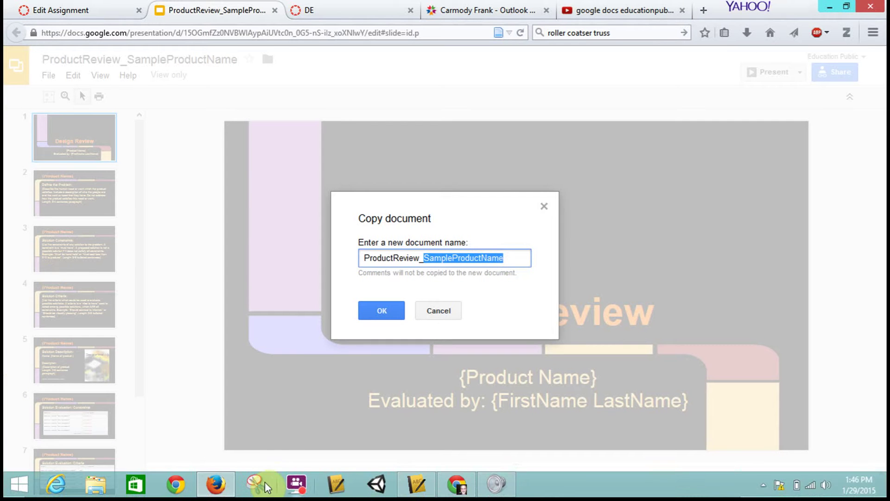
{"action": "left_click", "coordinate": [627, 10]}
Go to kickstarter.com from the address bar.
{"action": "left_click_drag", "start_coordinate": [448, 33], "coordinate": [5, 23]}
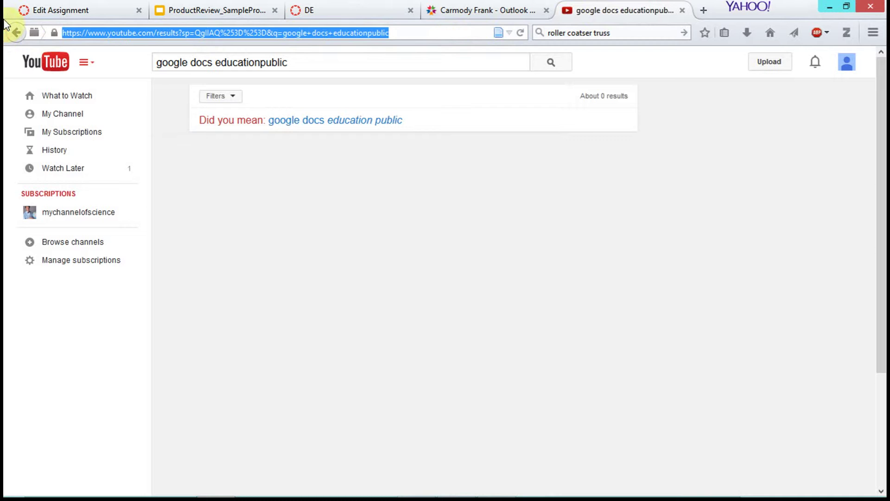
{"action": "type", "text": "kickstart"}
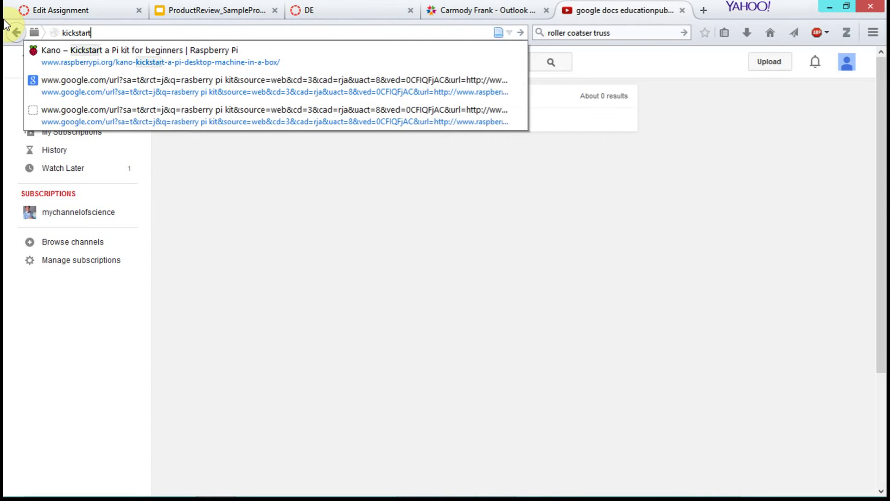
{"action": "type", "text": "er.com"}
{"action": "key", "text": "Return"}
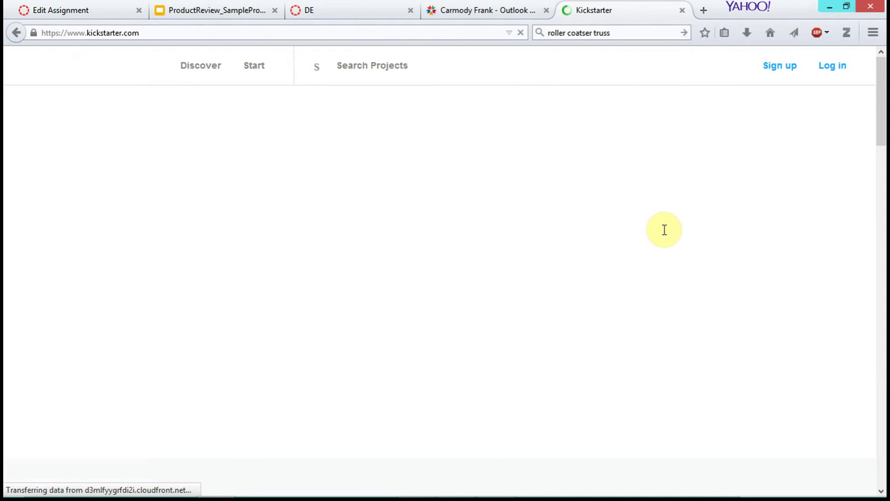
Browse the Kickstarter home page and go to Discover projects.
{"action": "scroll", "coordinate": [625, 341], "scroll_direction": "down", "scroll_amount": 9}
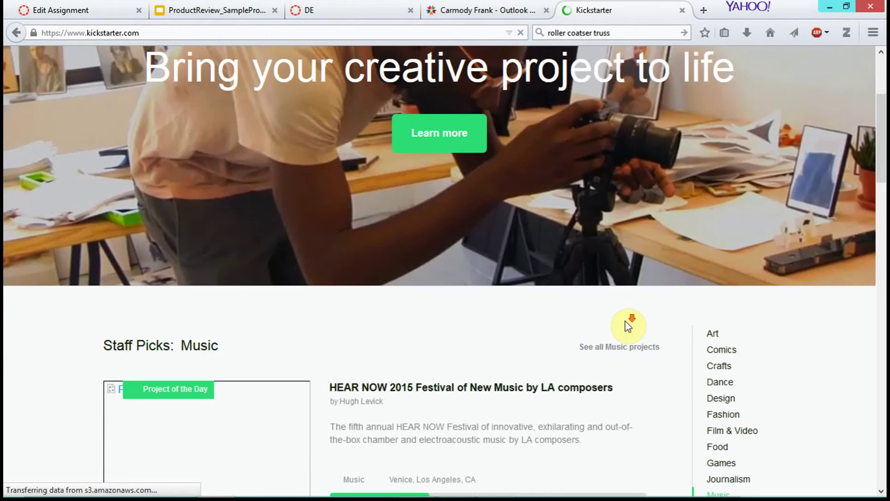
{"action": "scroll", "coordinate": [628, 320], "scroll_direction": "down", "scroll_amount": 9}
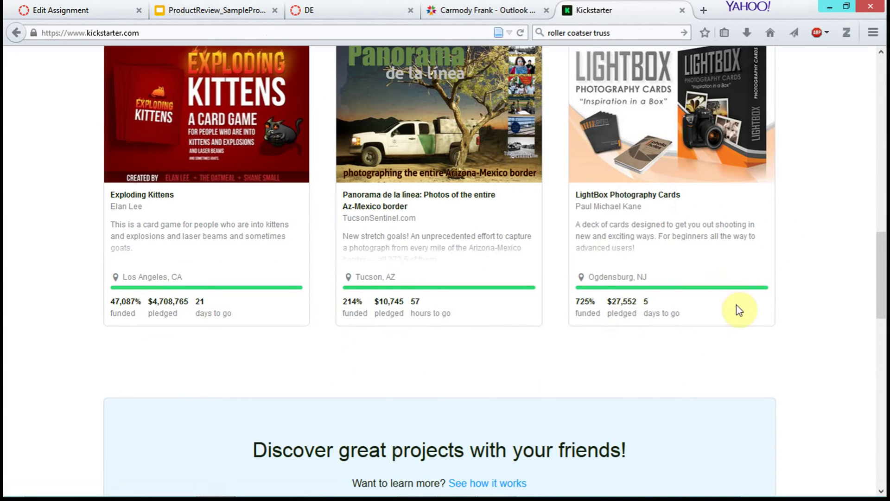
{"action": "scroll", "coordinate": [722, 292], "scroll_direction": "down", "scroll_amount": 3}
{"action": "scroll", "coordinate": [727, 284], "scroll_direction": "up", "scroll_amount": 10}
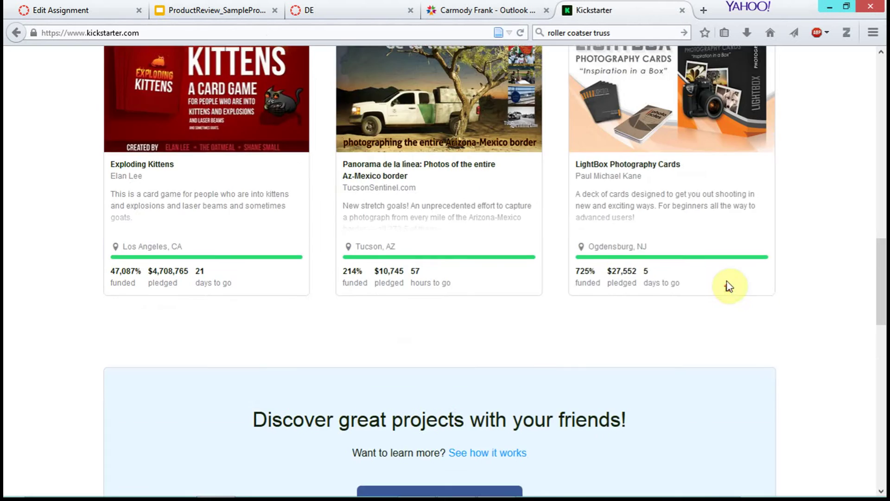
{"action": "scroll", "coordinate": [741, 273], "scroll_direction": "up", "scroll_amount": 8}
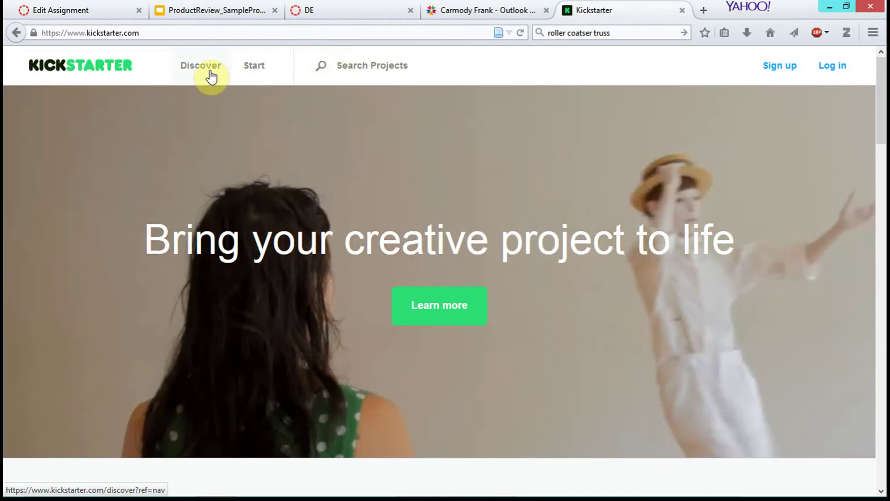
{"action": "left_click", "coordinate": [205, 73]}
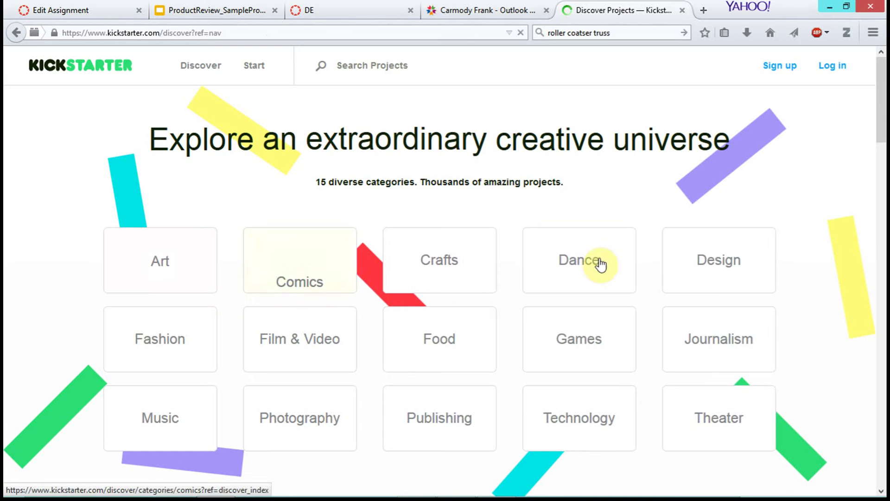
Open the Technology category and browse its projects.
{"action": "left_click", "coordinate": [597, 407]}
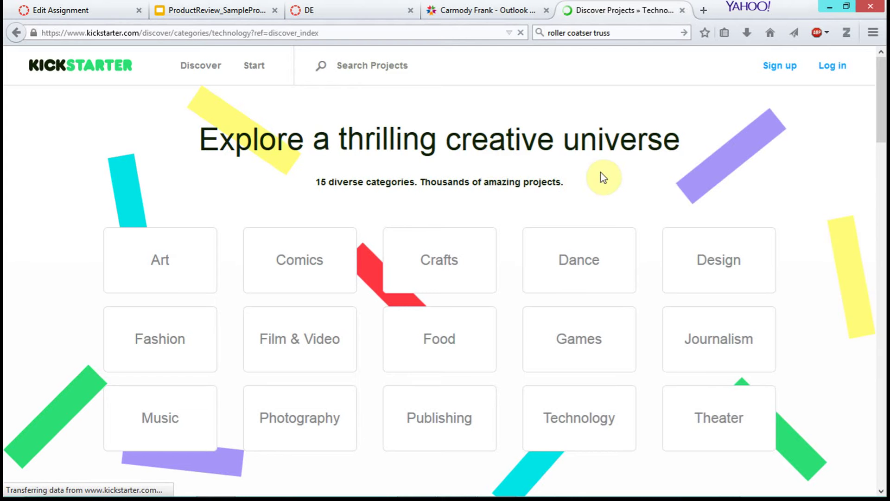
{"action": "scroll", "coordinate": [591, 426], "scroll_direction": "down", "scroll_amount": 3}
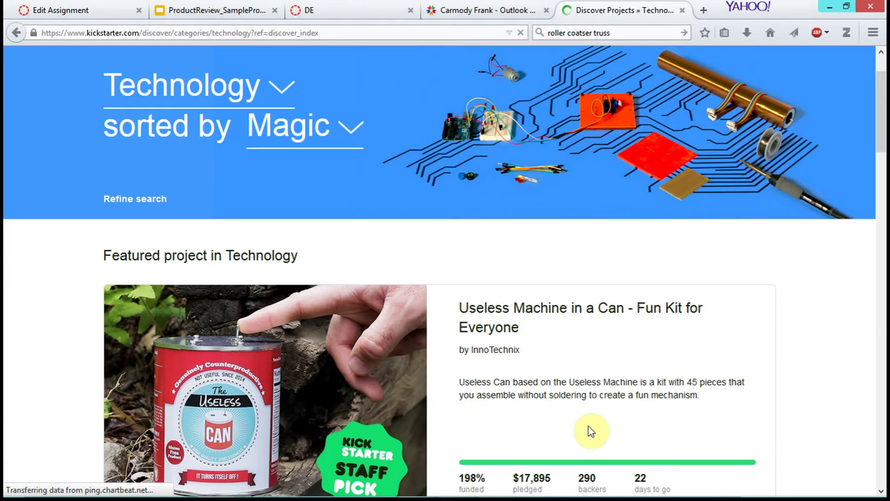
{"action": "scroll", "coordinate": [599, 427], "scroll_direction": "down", "scroll_amount": 3}
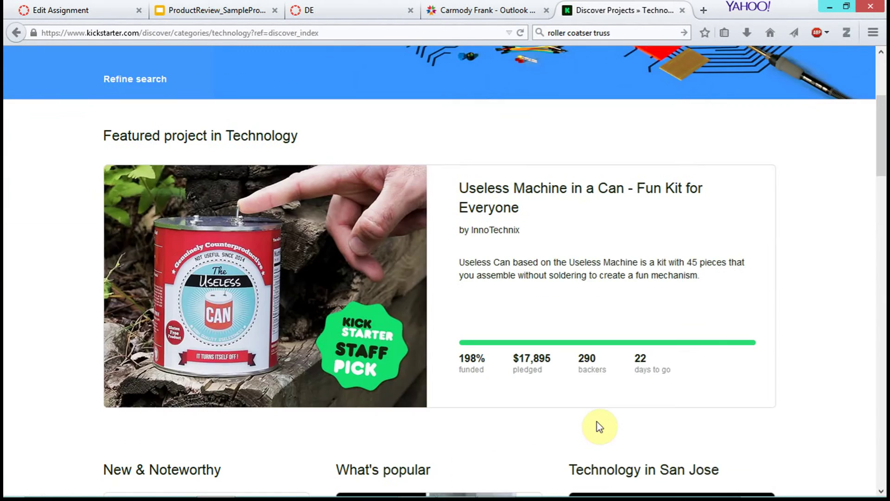
{"action": "scroll", "coordinate": [599, 427], "scroll_direction": "down", "scroll_amount": 9}
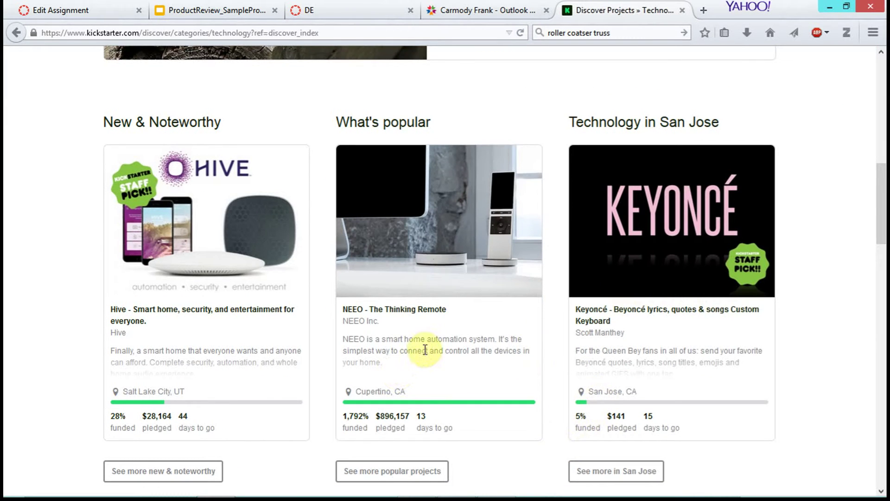
Open the NEEO - The Thinking Remote project page and scroll through its details.
{"action": "left_click", "coordinate": [444, 261]}
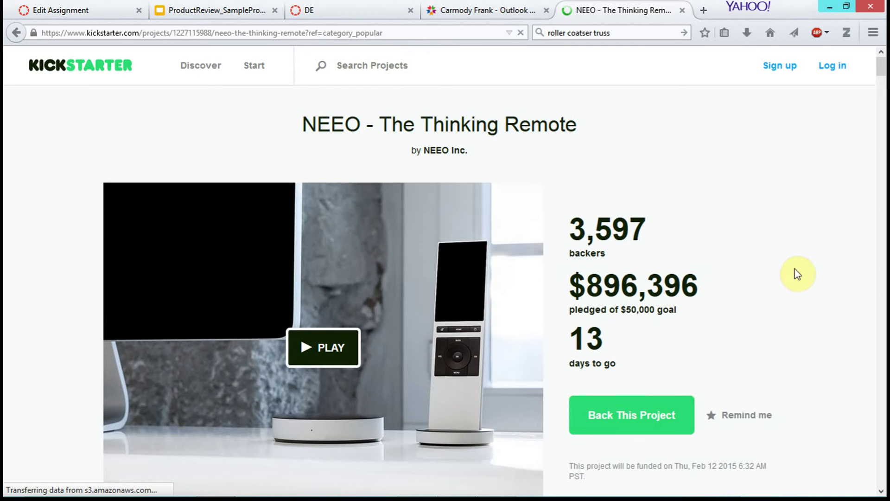
{"action": "scroll", "coordinate": [797, 274], "scroll_direction": "down", "scroll_amount": 1}
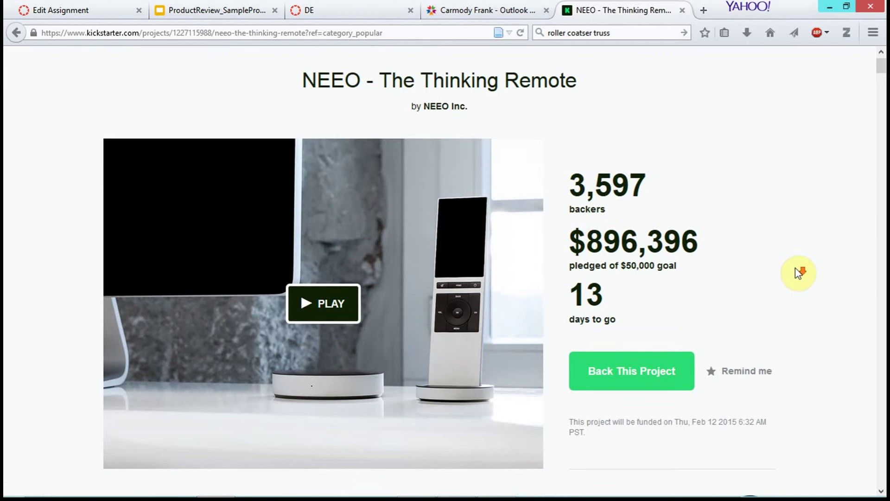
{"action": "scroll", "coordinate": [797, 265], "scroll_direction": "down", "scroll_amount": 3}
{"action": "scroll", "coordinate": [801, 269], "scroll_direction": "down", "scroll_amount": 1}
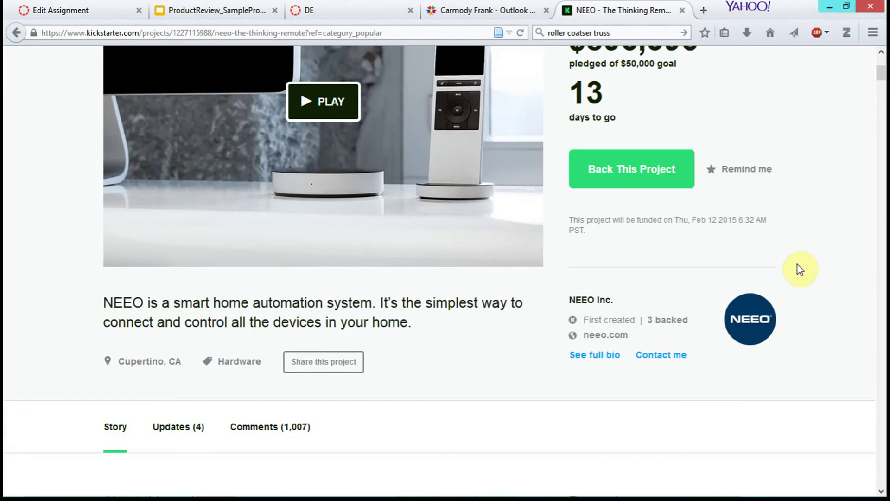
{"action": "scroll", "coordinate": [798, 265], "scroll_direction": "up", "scroll_amount": 5}
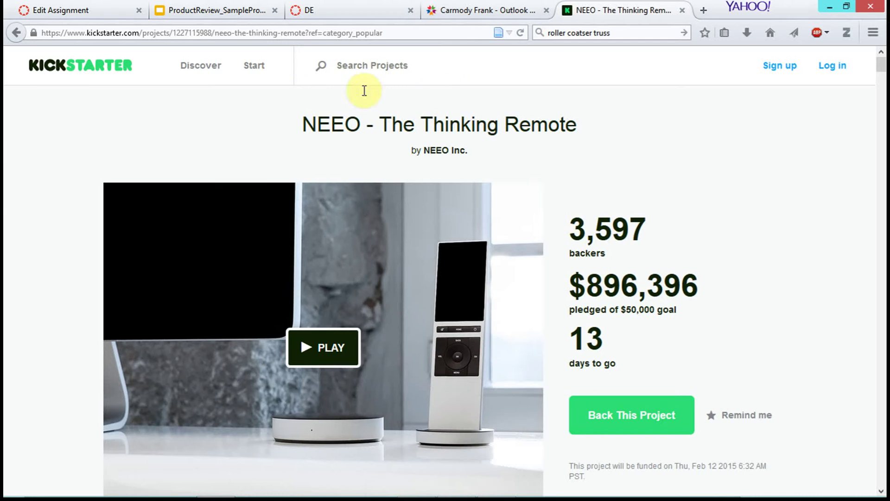
Replace _SampleProductName with _Neeo in the copy name and create ProductReview_Neeo.
{"action": "left_click", "coordinate": [175, 8]}
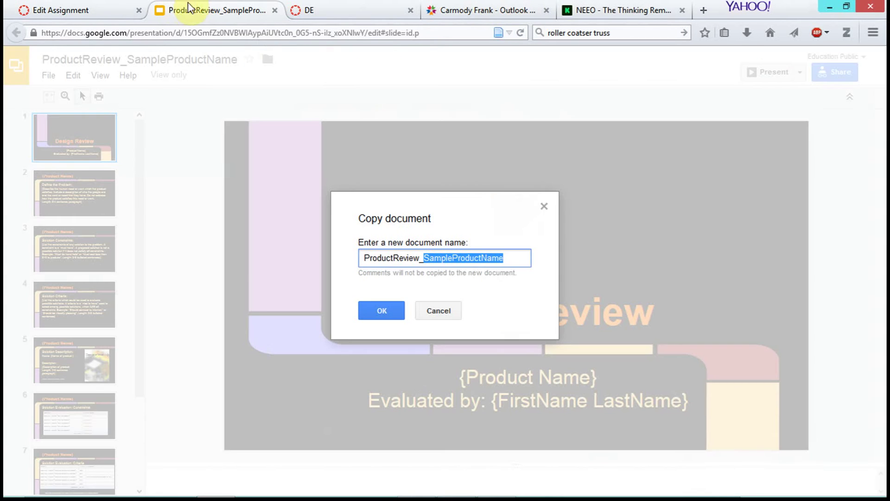
{"action": "left_click", "coordinate": [507, 255]}
{"action": "left_click_drag", "start_coordinate": [507, 256], "coordinate": [421, 265]}
{"action": "type", "text": "Ne"}
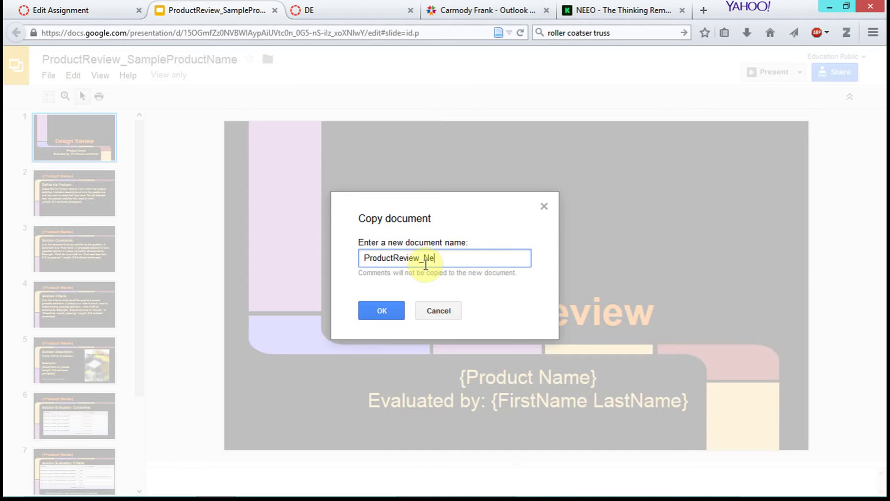
{"action": "type", "text": "_Neeo"}
{"action": "left_click", "coordinate": [366, 310]}
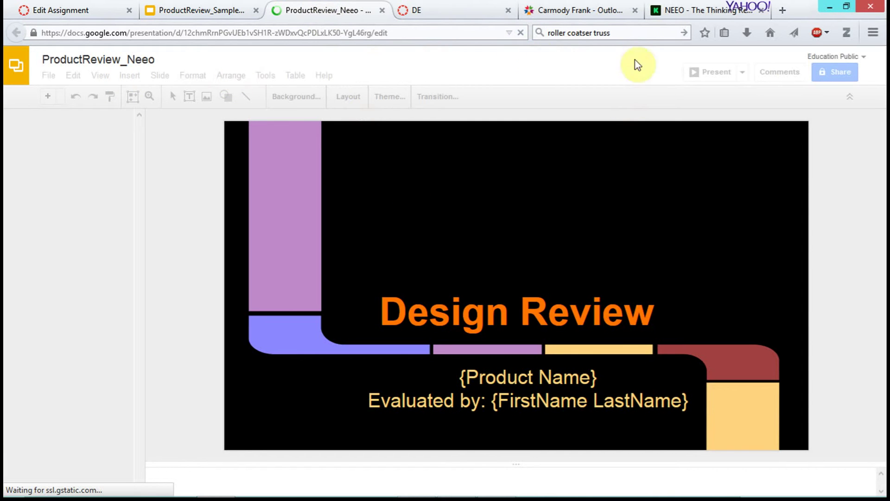
Close the view-only template tab, keeping the editable ProductReview_Neeo deck active.
{"action": "left_click", "coordinate": [48, 75]}
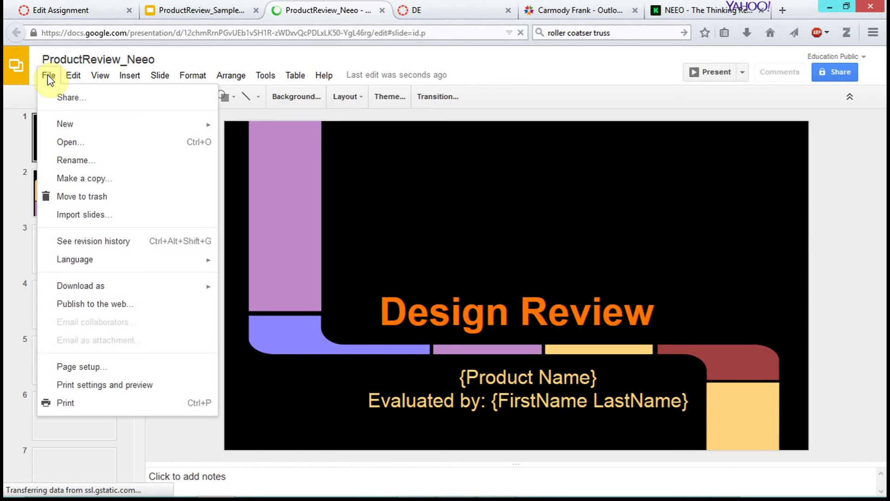
{"action": "left_click", "coordinate": [207, 13]}
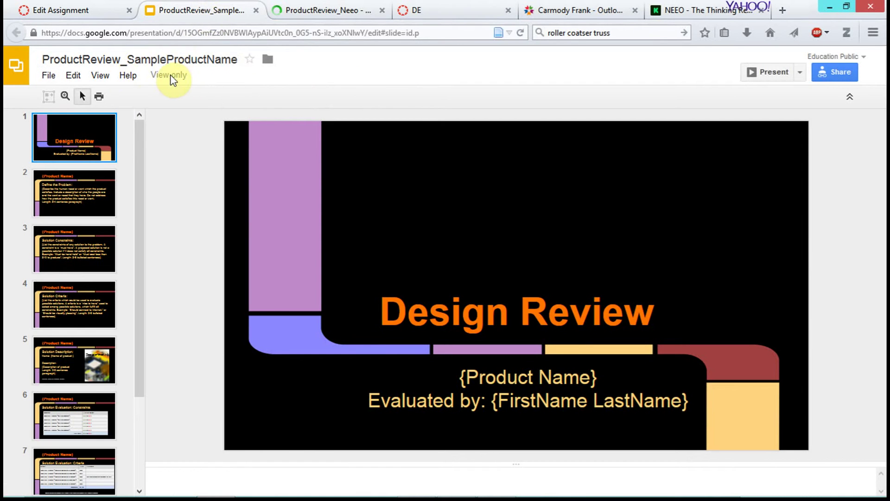
{"action": "left_click", "coordinate": [311, 14]}
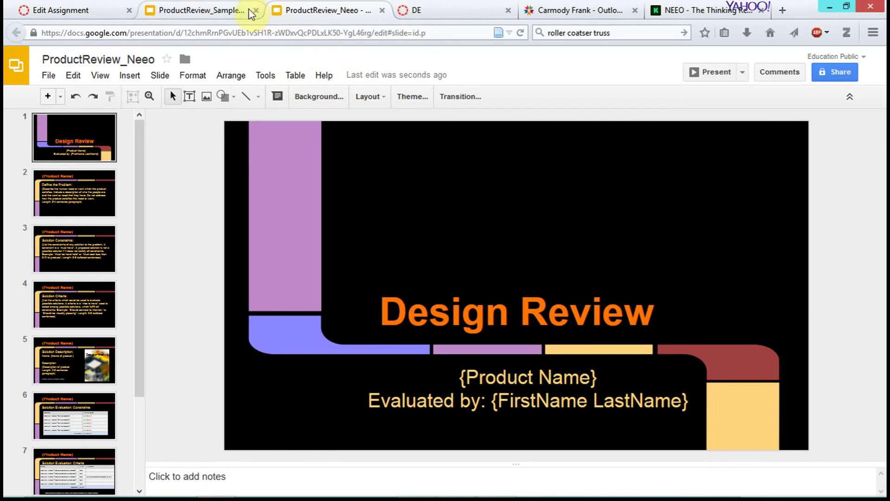
{"action": "left_click", "coordinate": [207, 13]}
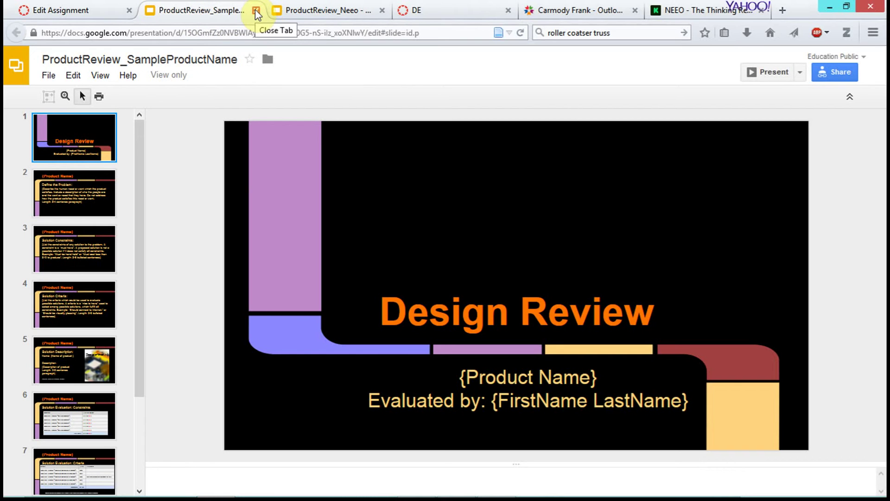
{"action": "left_click", "coordinate": [256, 11]}
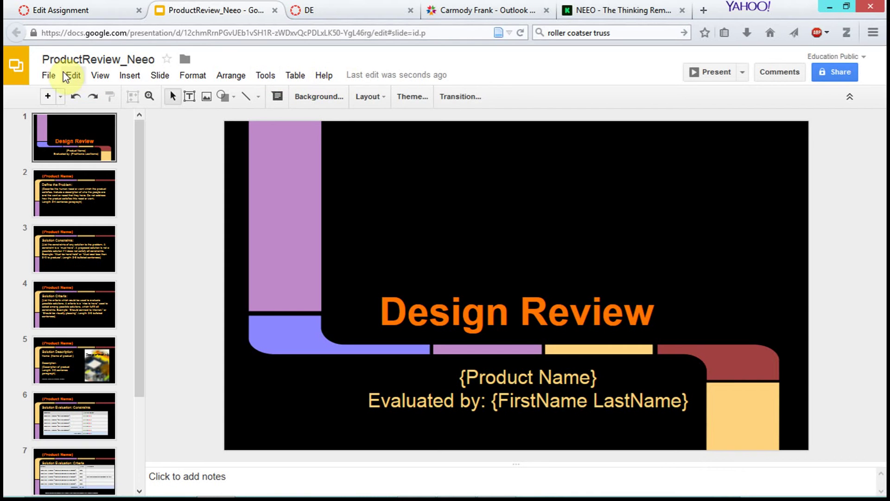
{"action": "left_click", "coordinate": [48, 76]}
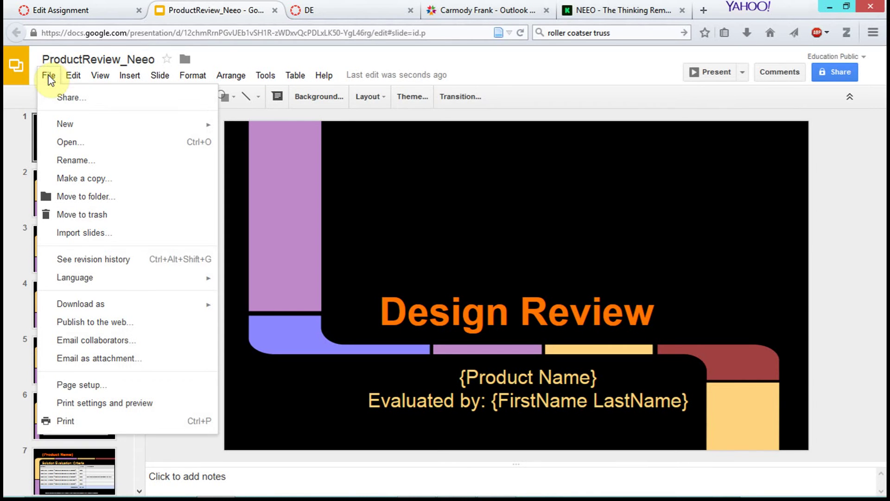
Move the ProductReview_Neeo presentation into the Class folder.
{"action": "left_click", "coordinate": [123, 200]}
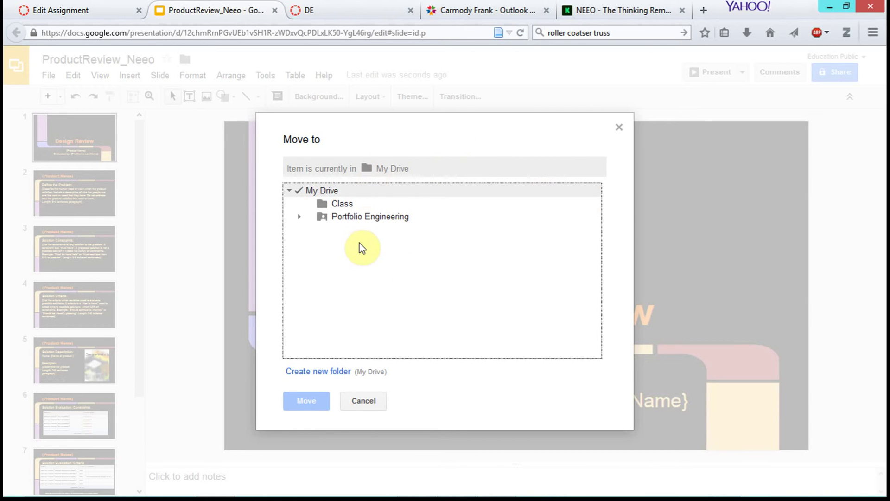
{"action": "left_click", "coordinate": [448, 389]}
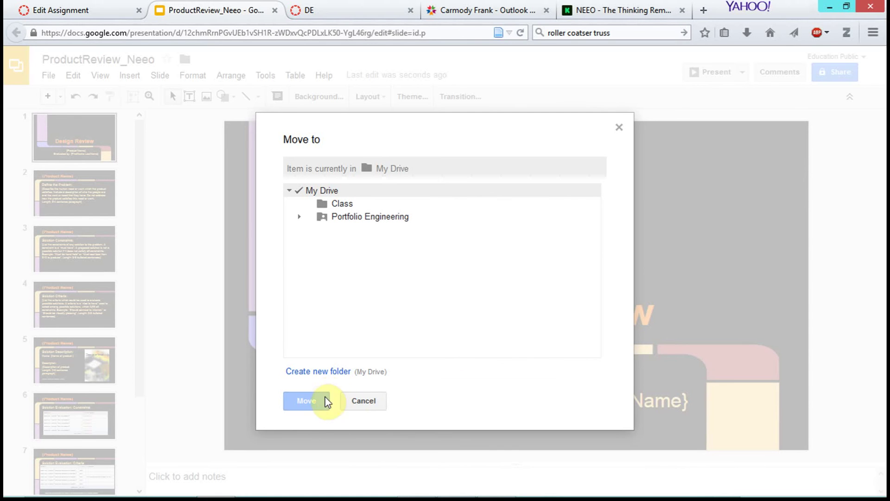
{"action": "left_click", "coordinate": [335, 203]}
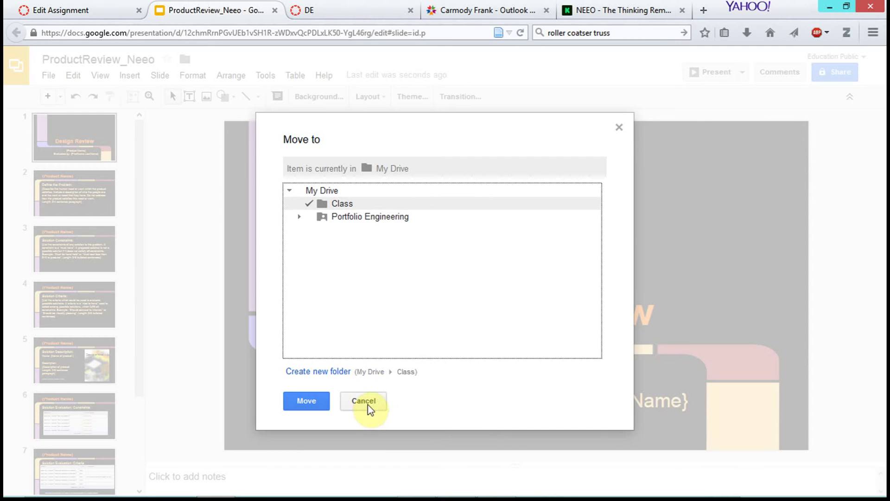
{"action": "left_click", "coordinate": [623, 132]}
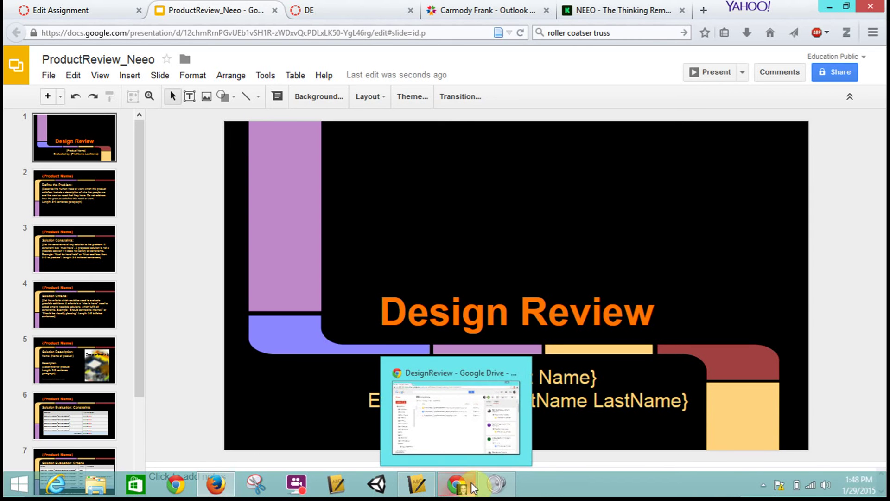
{"action": "left_click", "coordinate": [71, 11]}
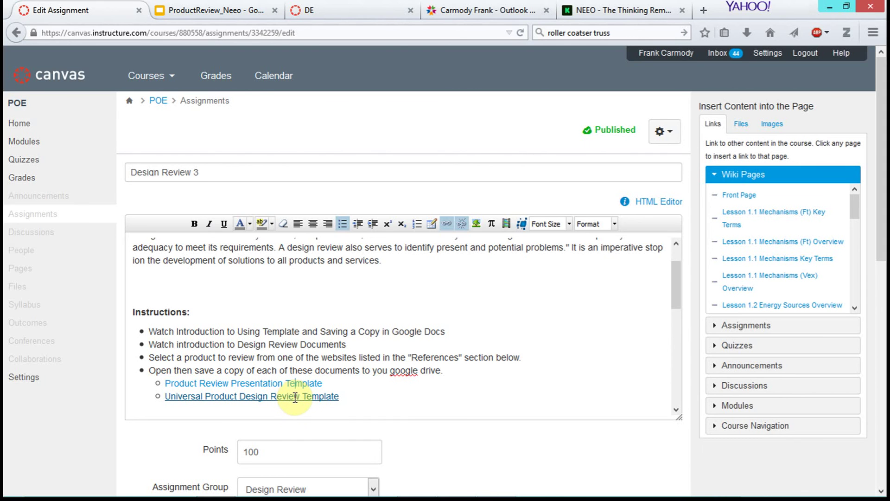
Open the Universal Product Design Review Template link from the assignment in a new tab.
{"action": "left_click", "coordinate": [295, 397], "text": "ctrl"}
{"action": "left_click", "coordinate": [205, 11]}
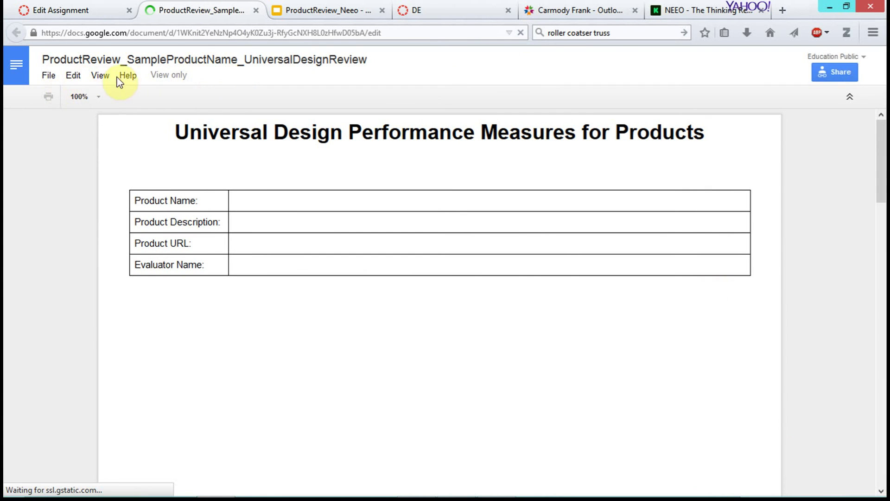
Bring up the File menu of the Universal Design doc to reach Make a copy.
{"action": "left_click", "coordinate": [48, 76]}
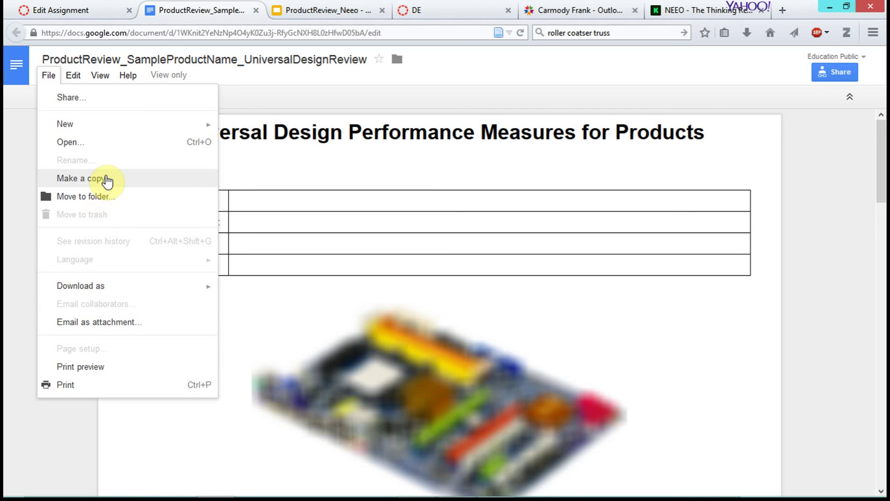
{"action": "mouse_move", "coordinate": [325, 490]}
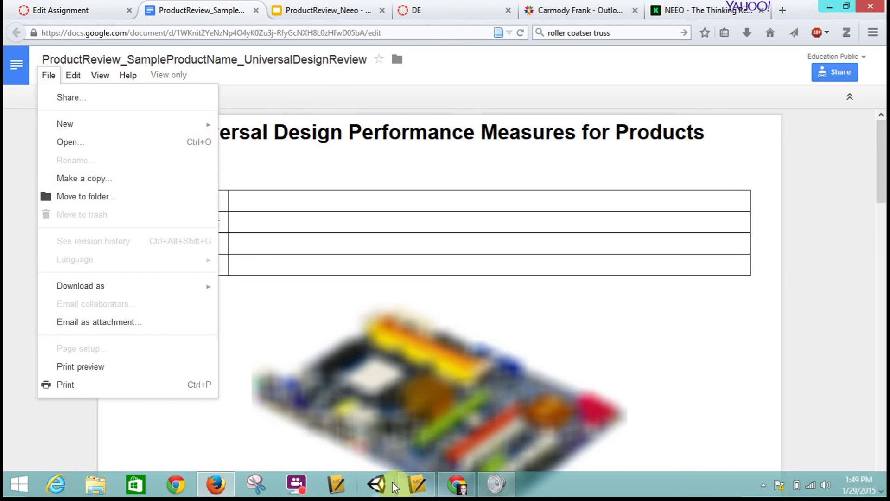